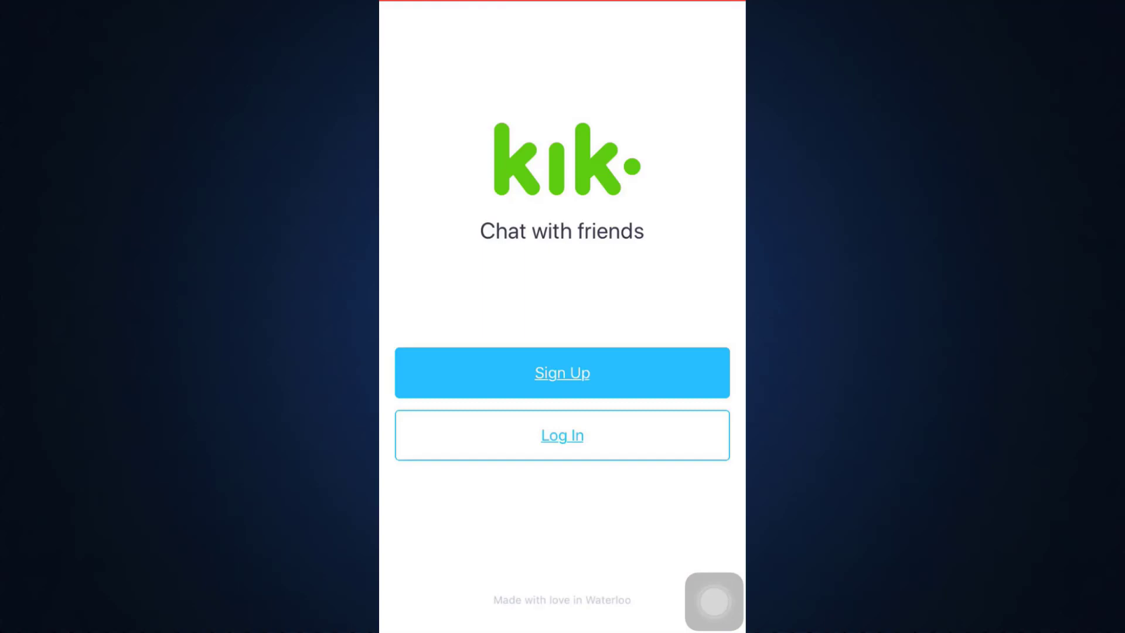
Step: From Kik's log-in screen, submit the account's username on the Reset Password form
click(562, 434)
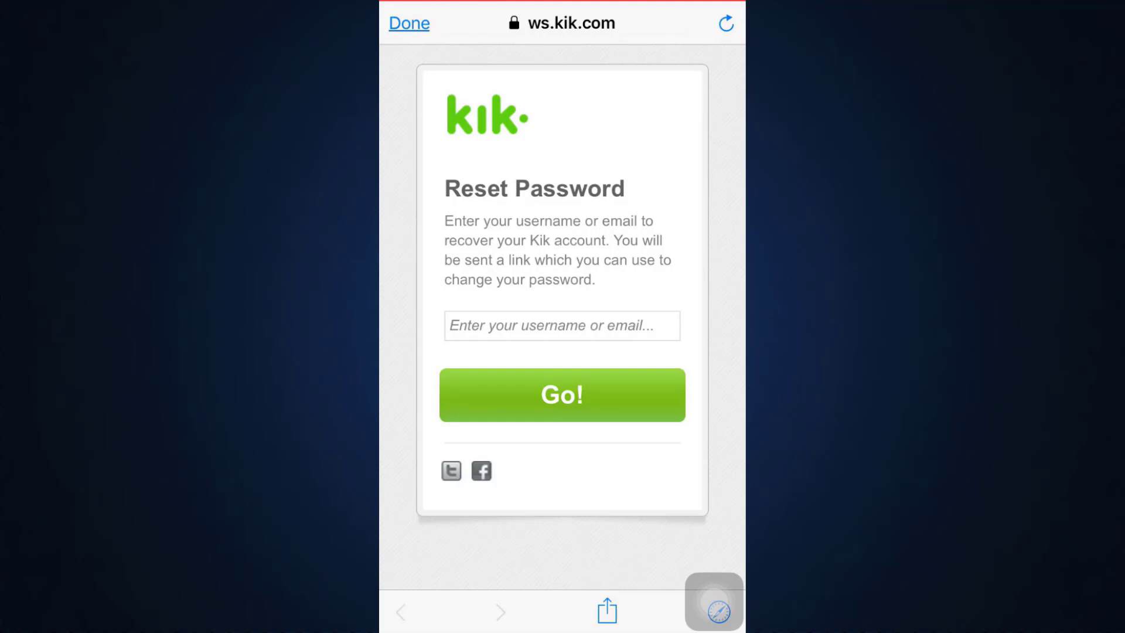
click(562, 326)
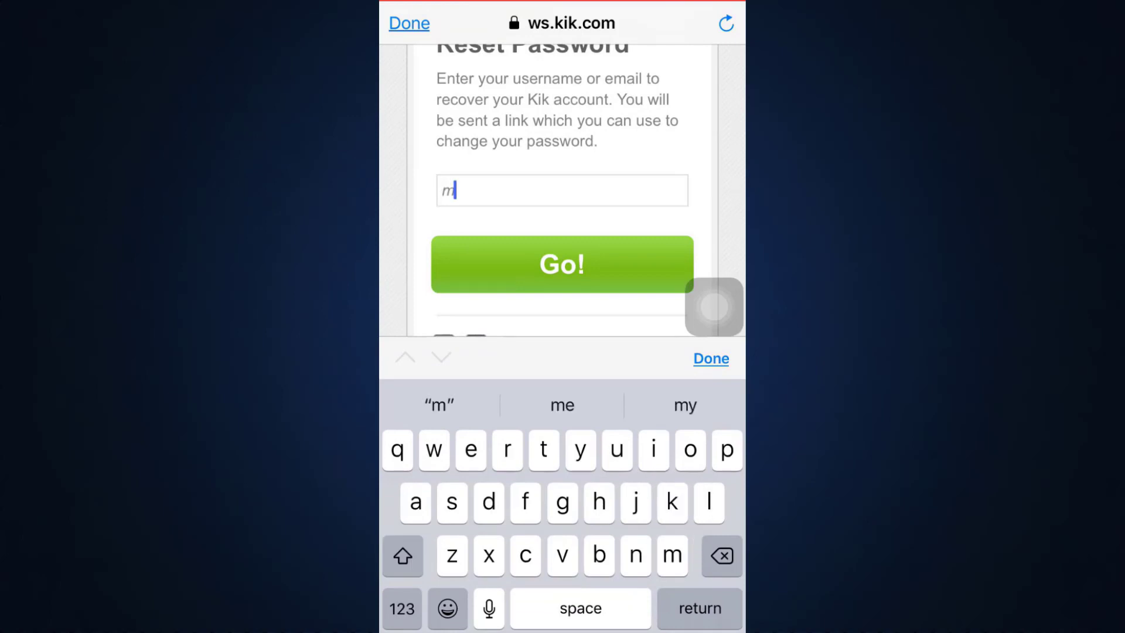
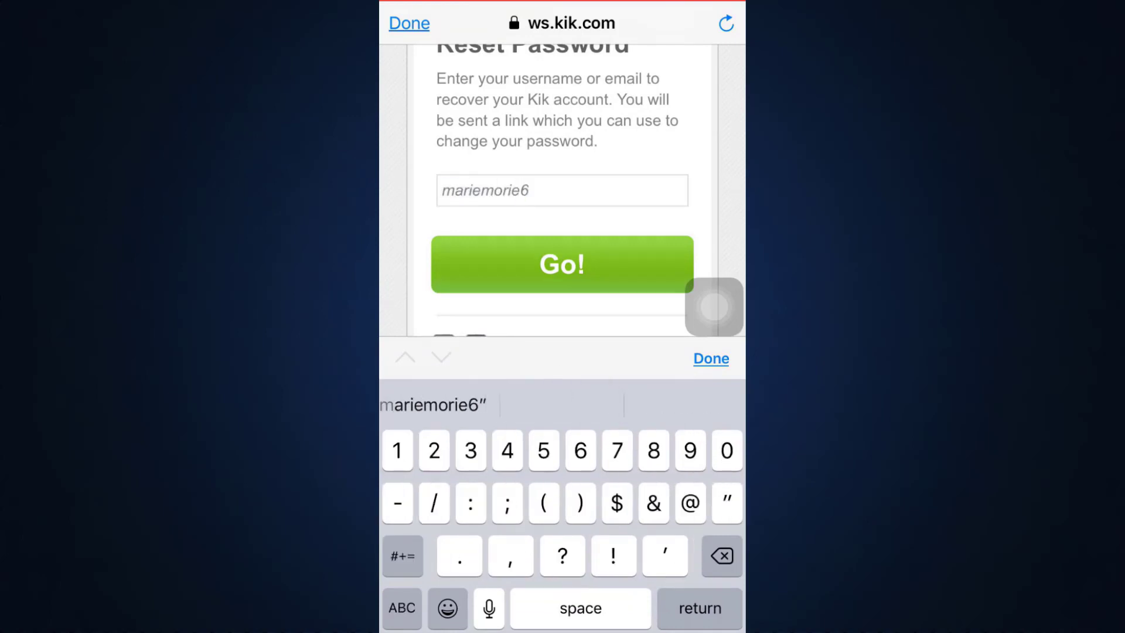
key(Return)
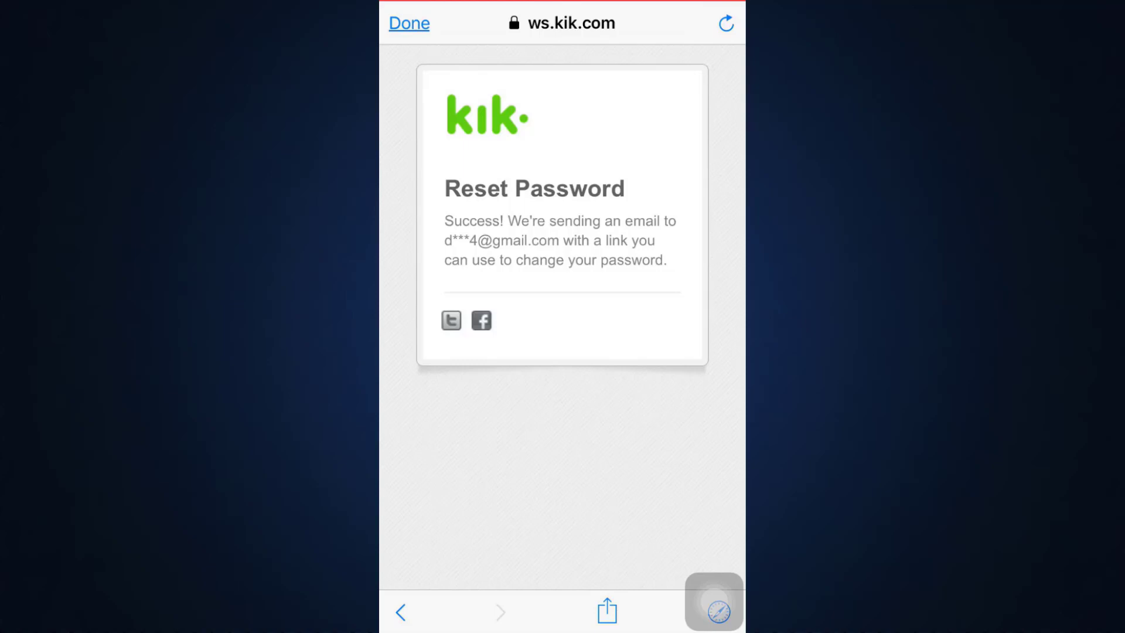
Step: Return to the home screen and launch Gmail from the Social Media folder
click(714, 601)
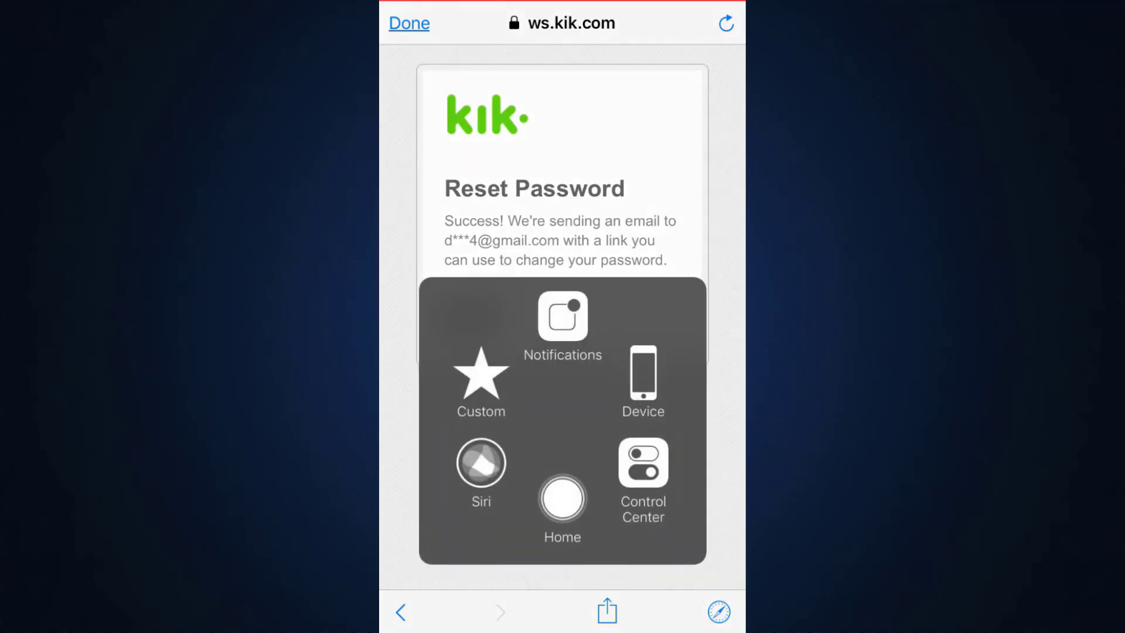
click(562, 495)
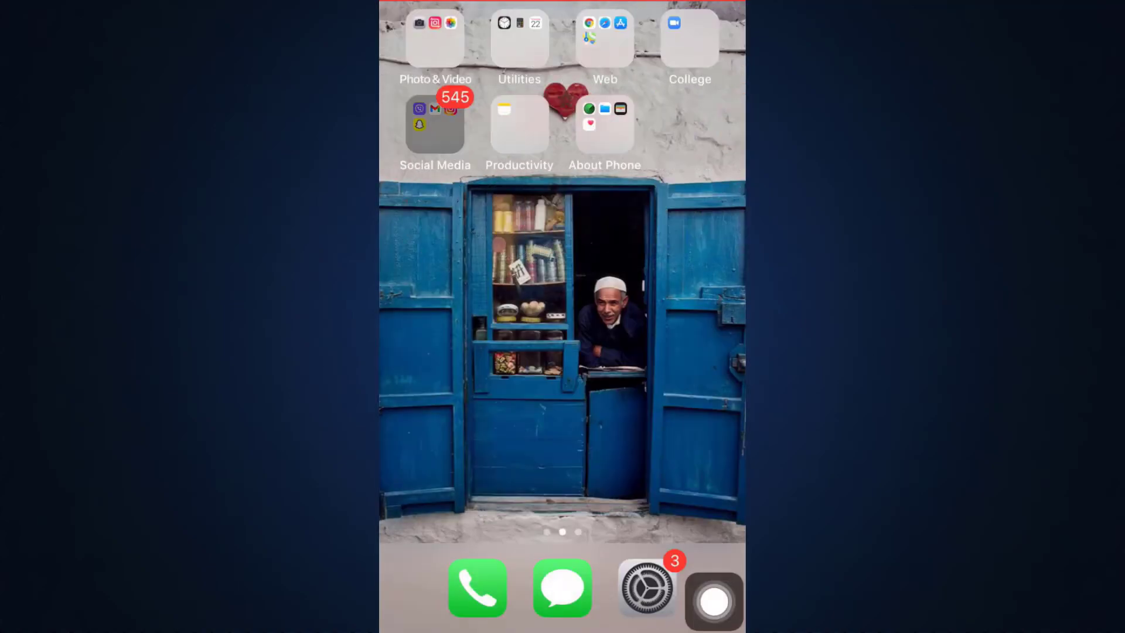
click(432, 125)
click(563, 213)
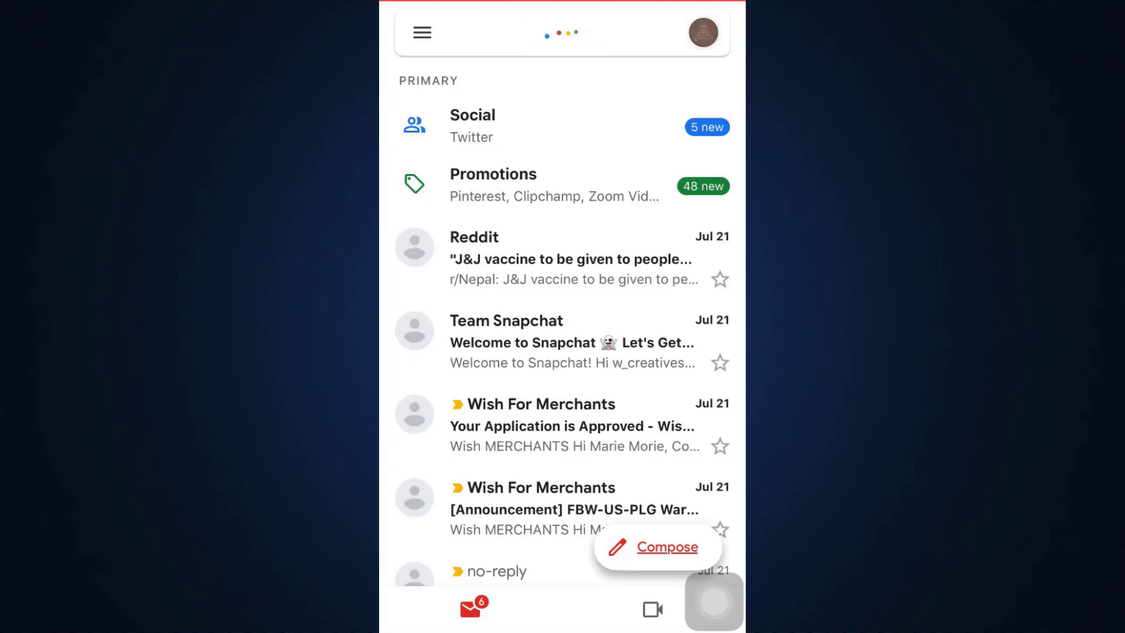
Step: Switch to the account holding Kik's reset email and open its change-password link in Chrome
click(704, 33)
click(513, 276)
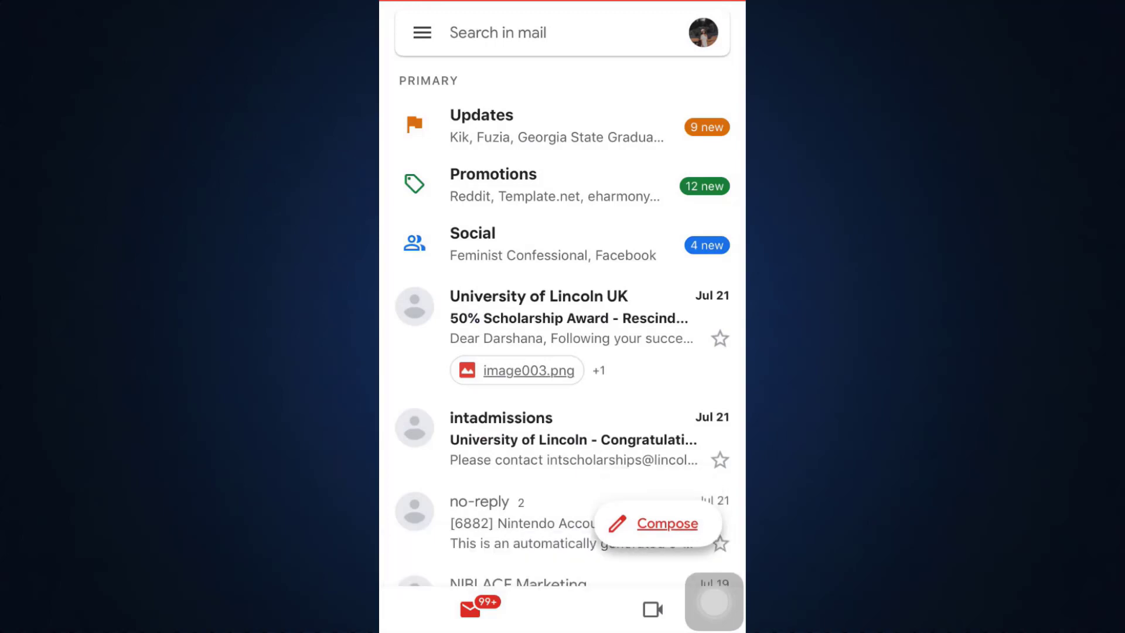
click(481, 125)
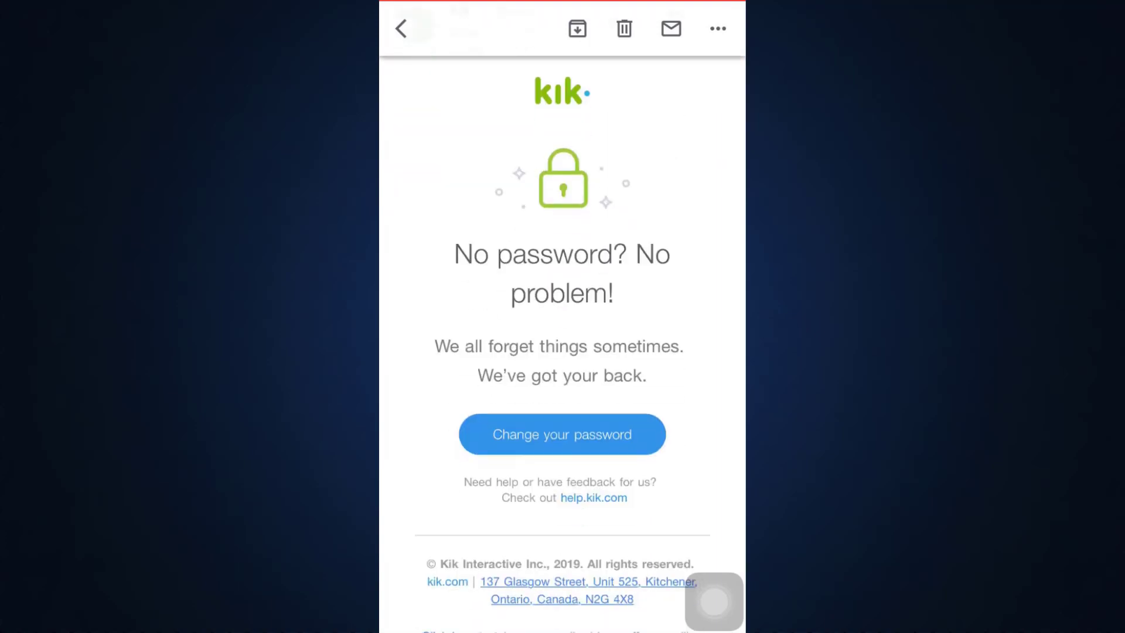
click(563, 435)
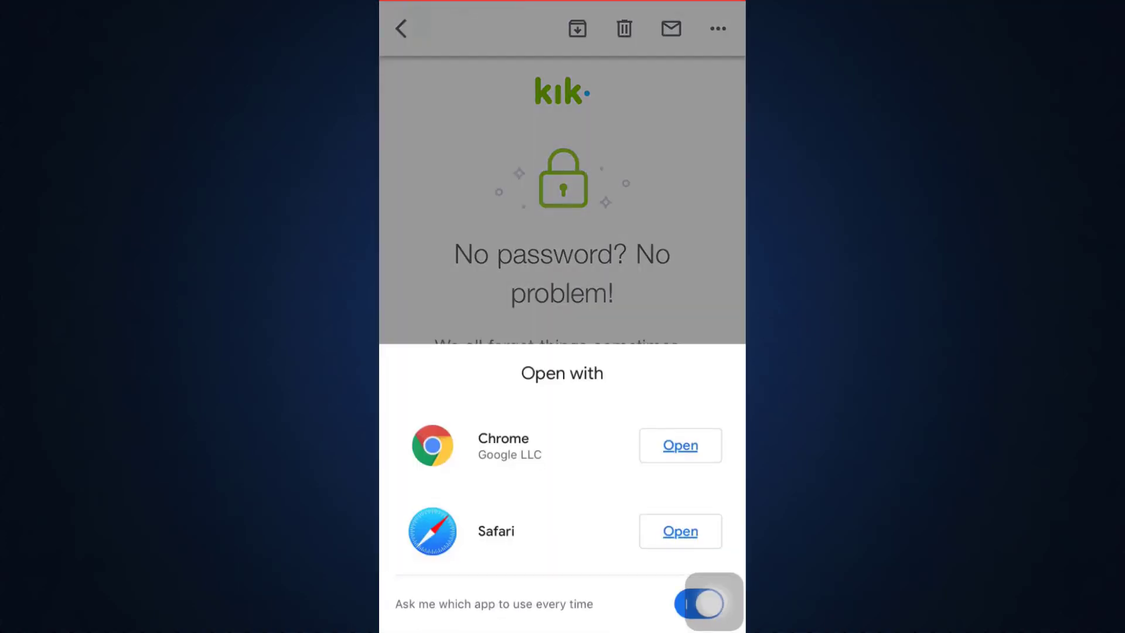
click(680, 446)
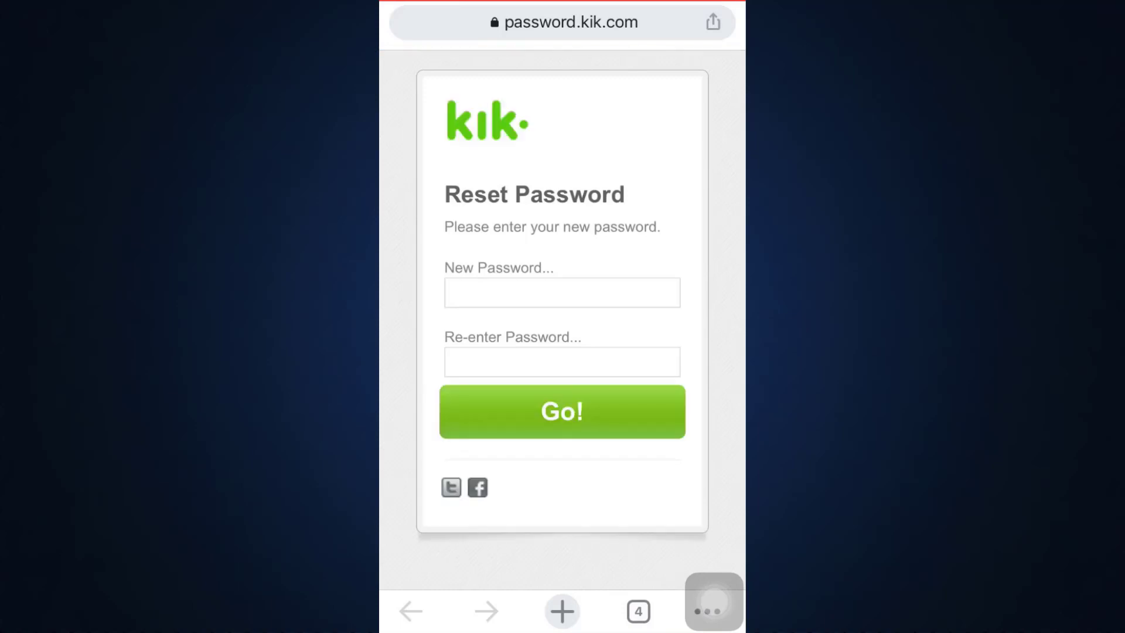
Step: Type the new password into New Password and Re-enter Password, then submit the form
click(562, 292)
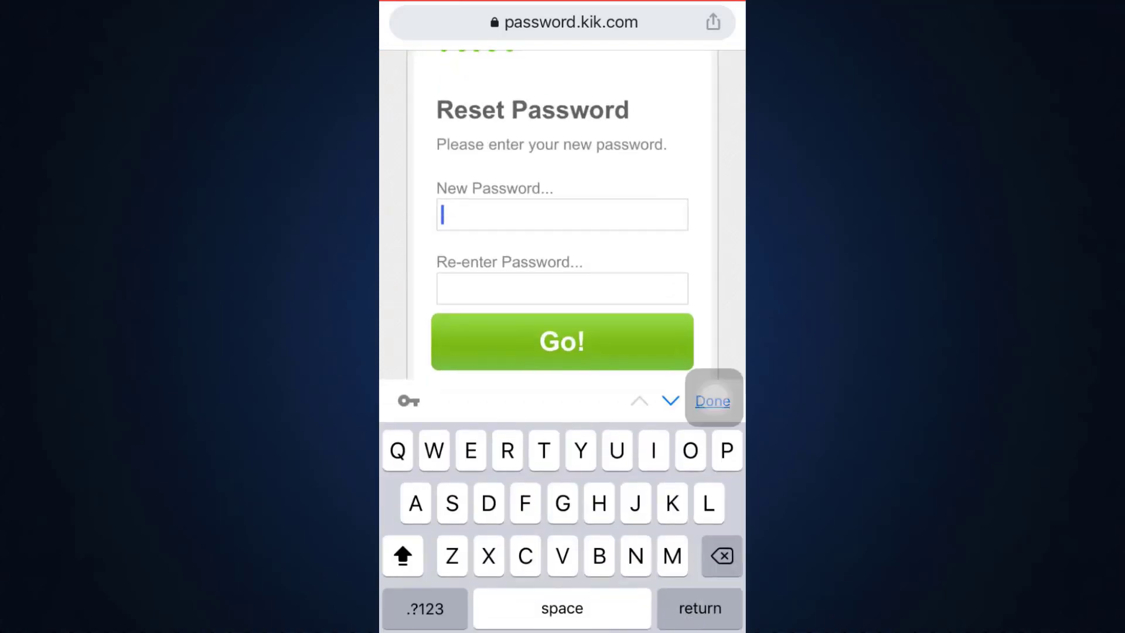
click(563, 288)
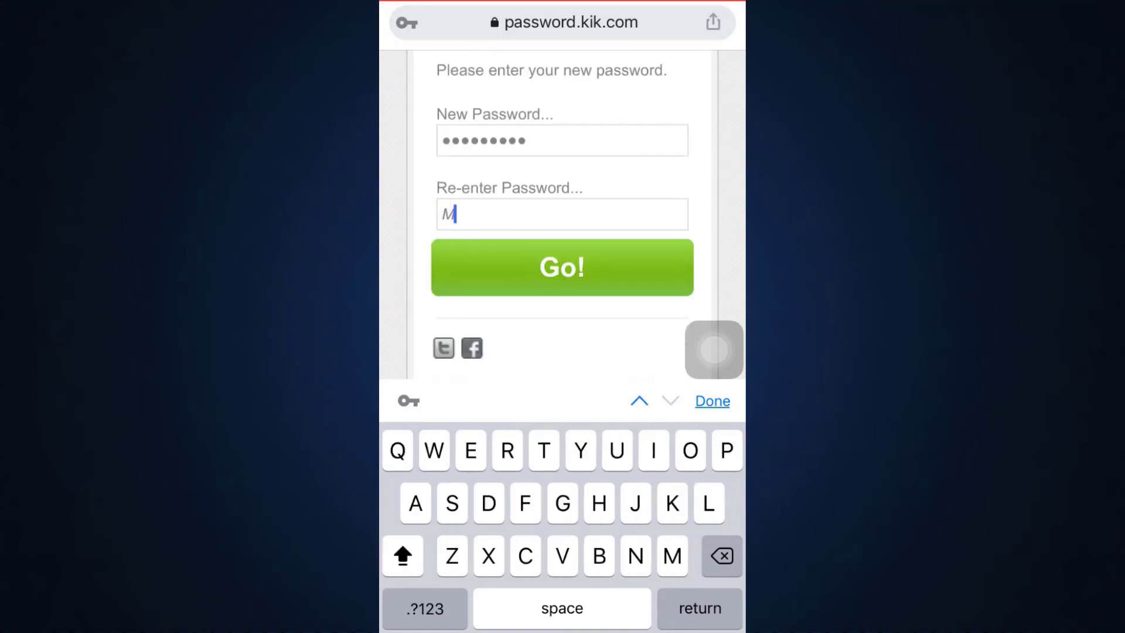
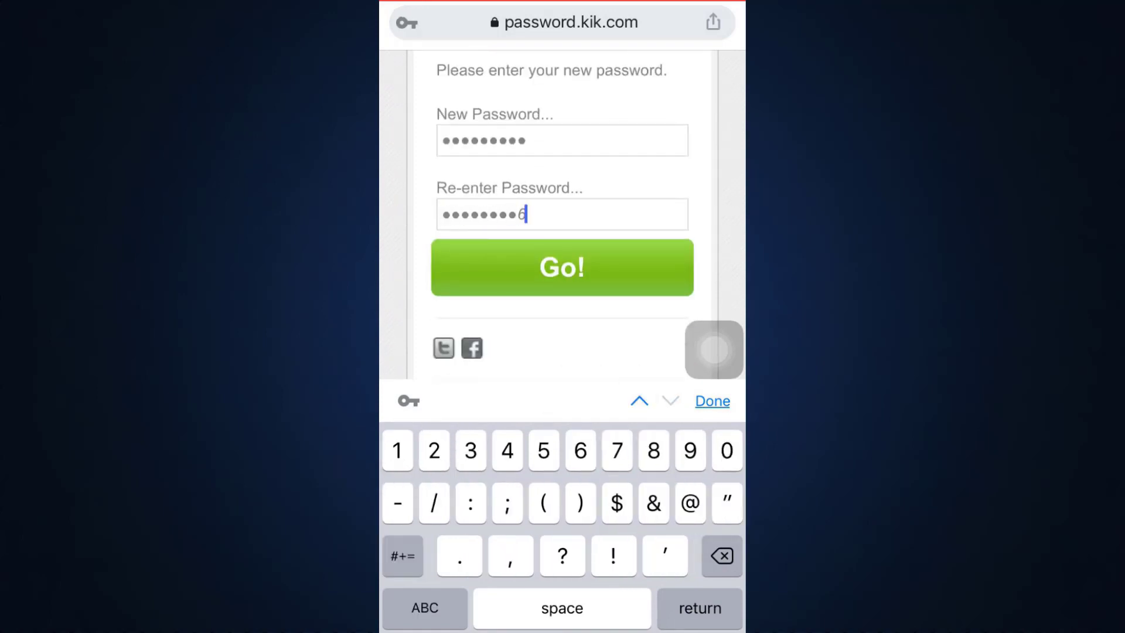
key(Return)
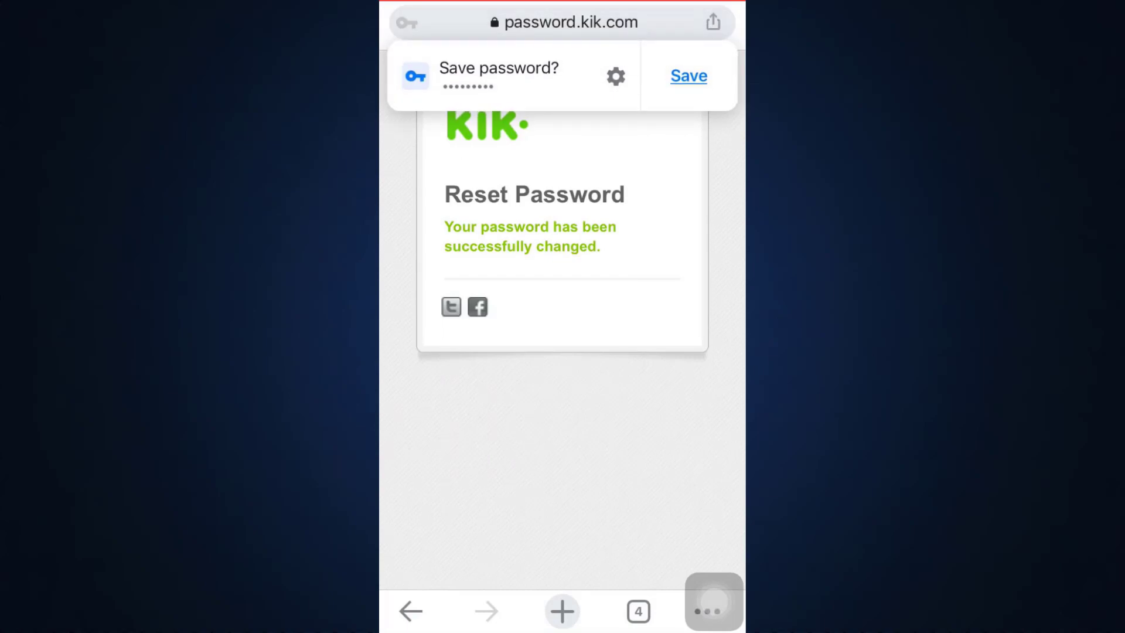
Step: Switch back to Kik through recent apps and close the reset page
click(714, 602)
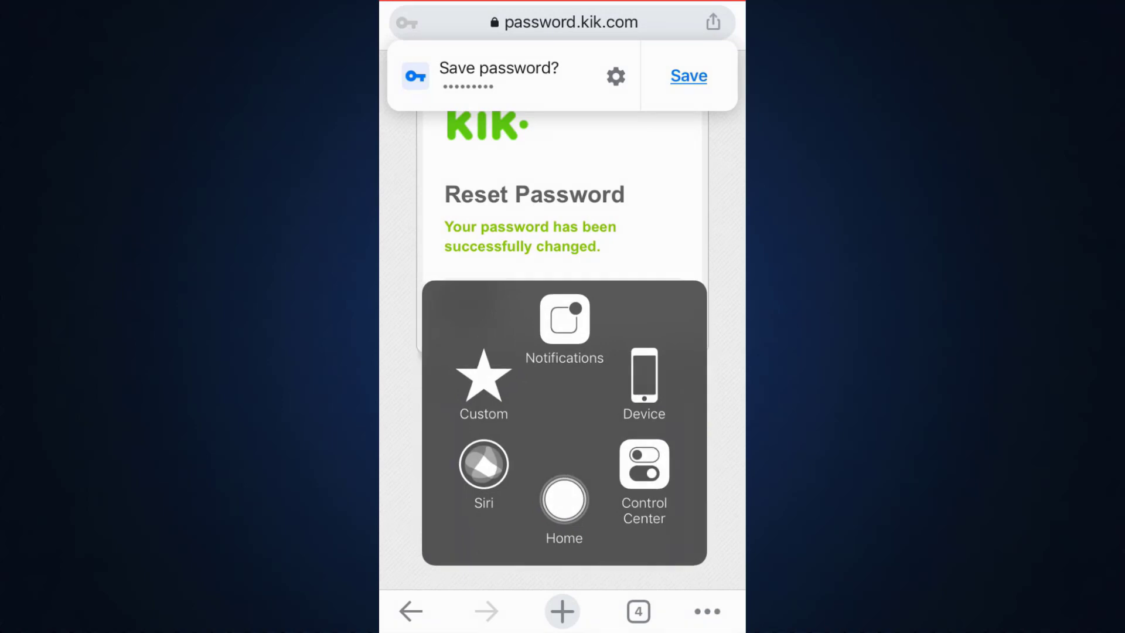
double_click(564, 499)
drag(468, 293, 674, 293)
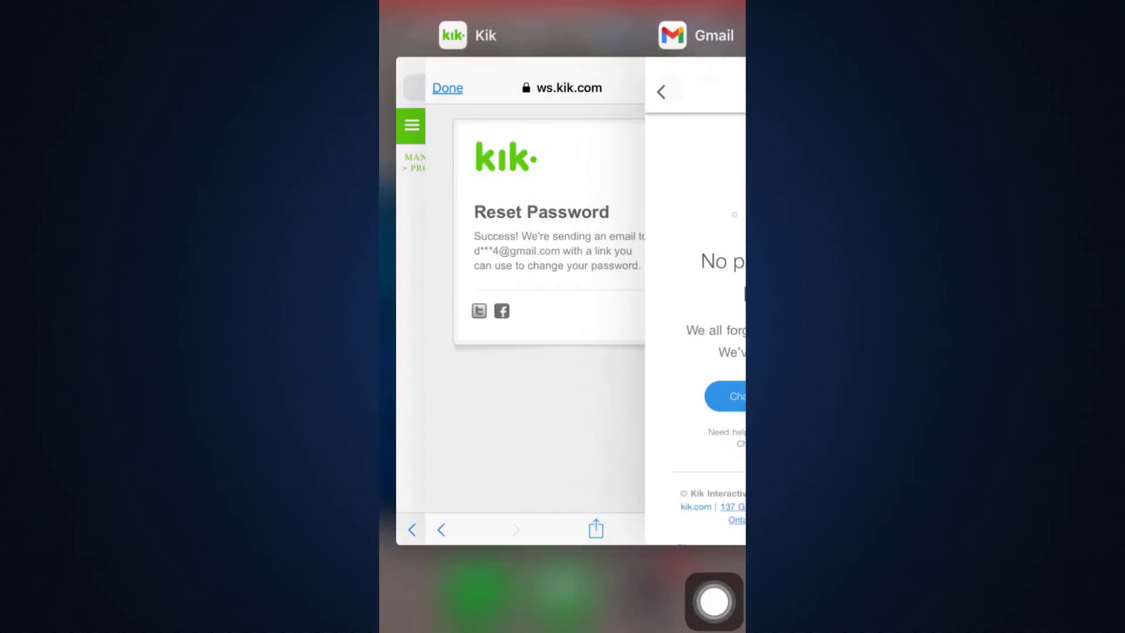
click(520, 381)
click(409, 23)
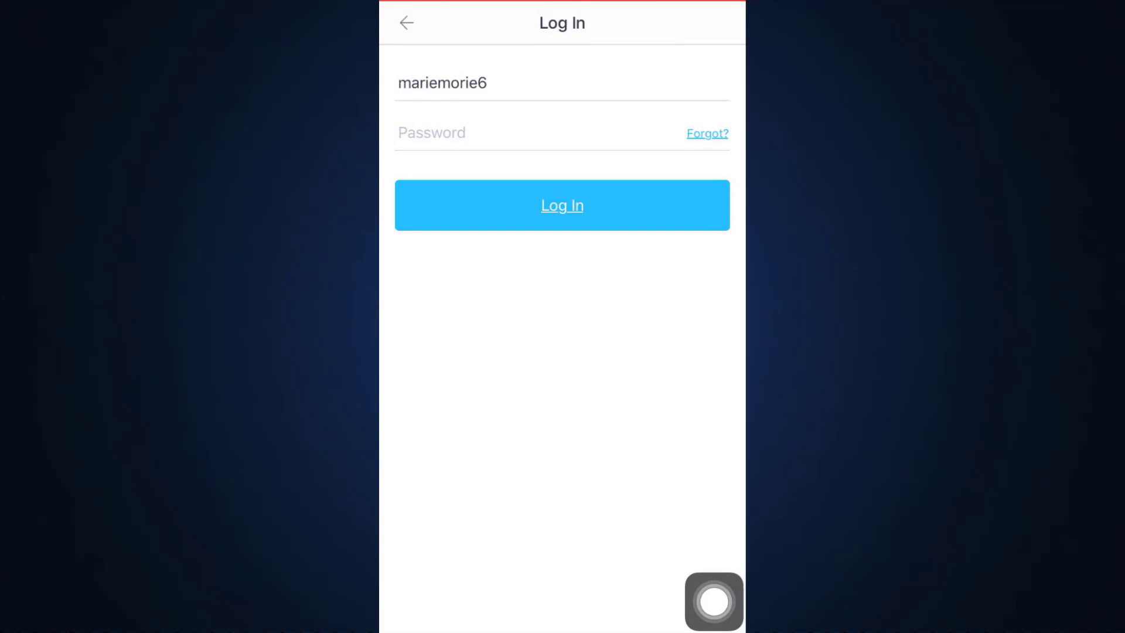
Step: Log in to Kik with the account's new password
click(432, 133)
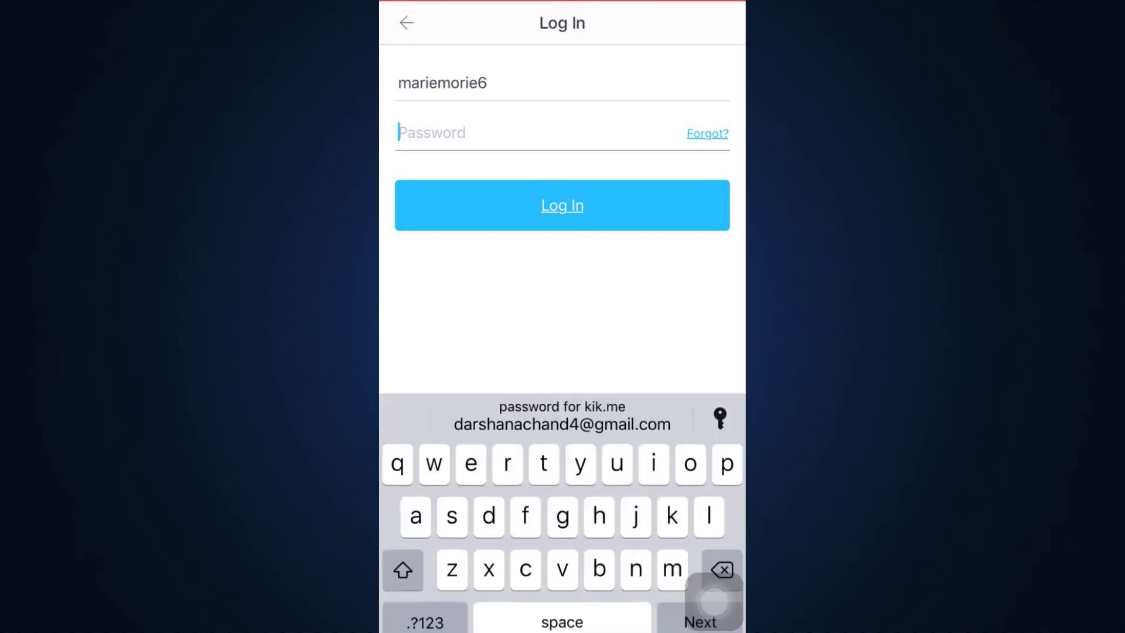
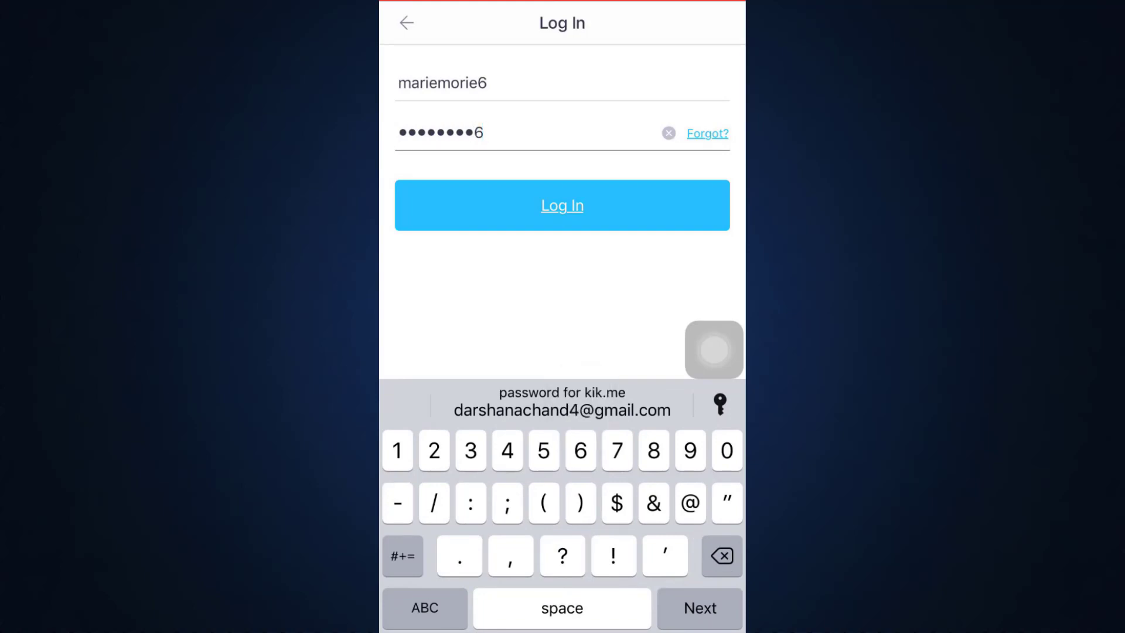
key(Return)
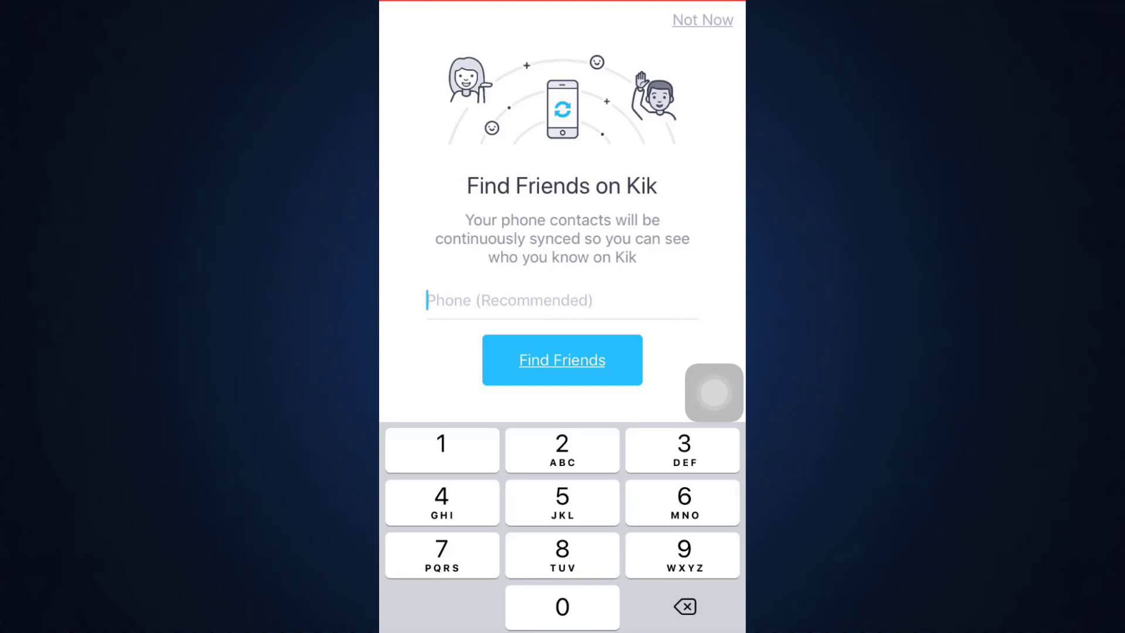
Step: Choose Not Now on Find Friends, confirm, then open settings from the chats list
click(703, 19)
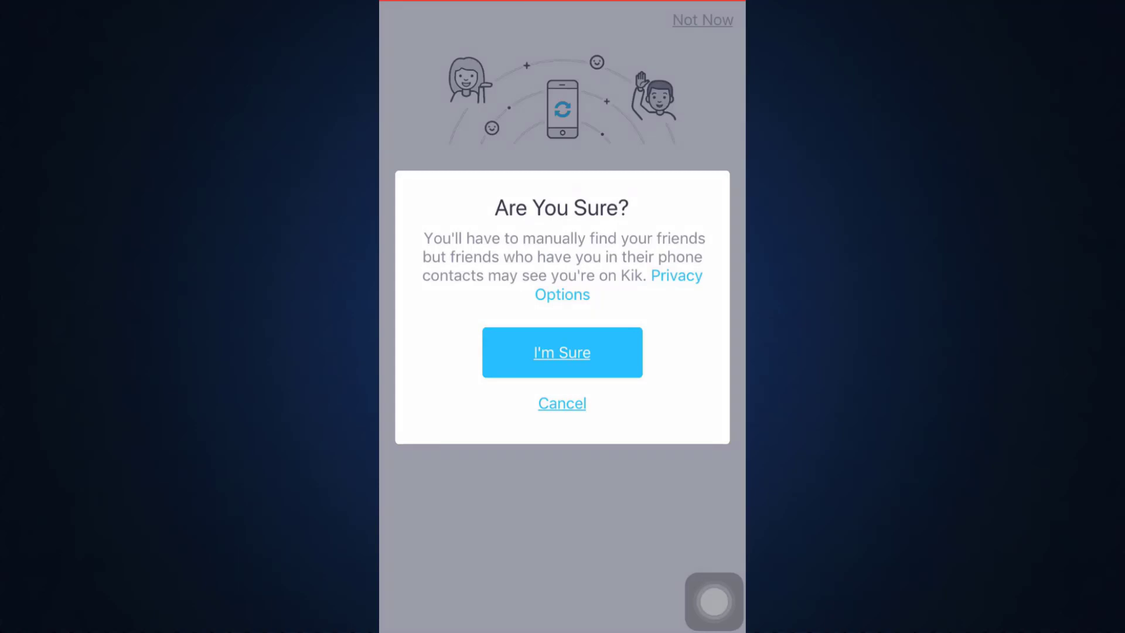
click(561, 404)
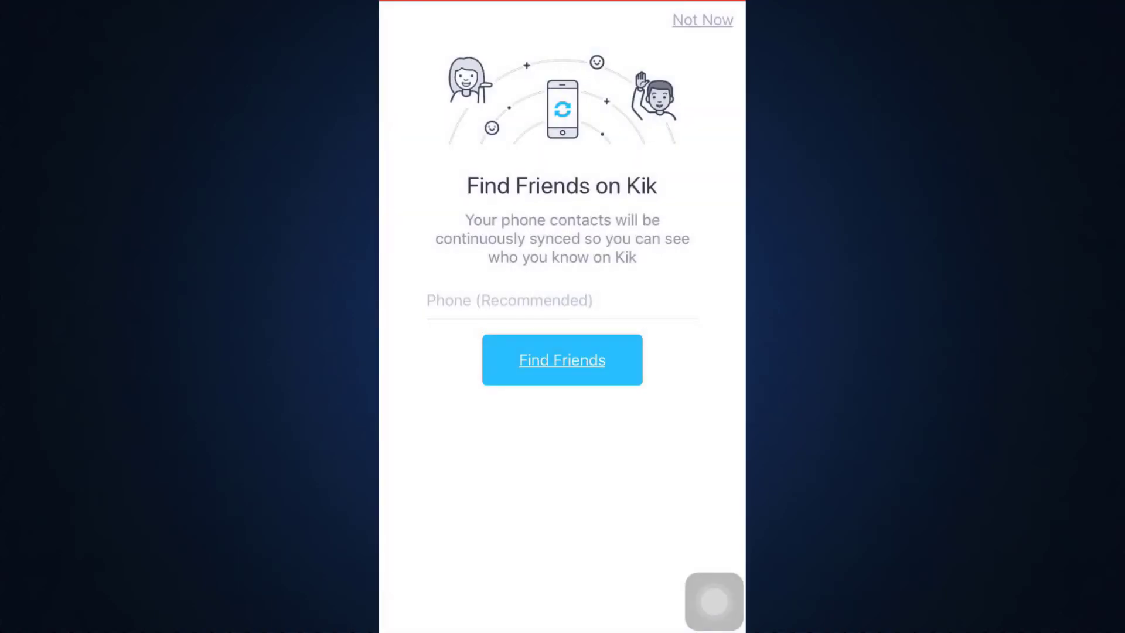
click(562, 360)
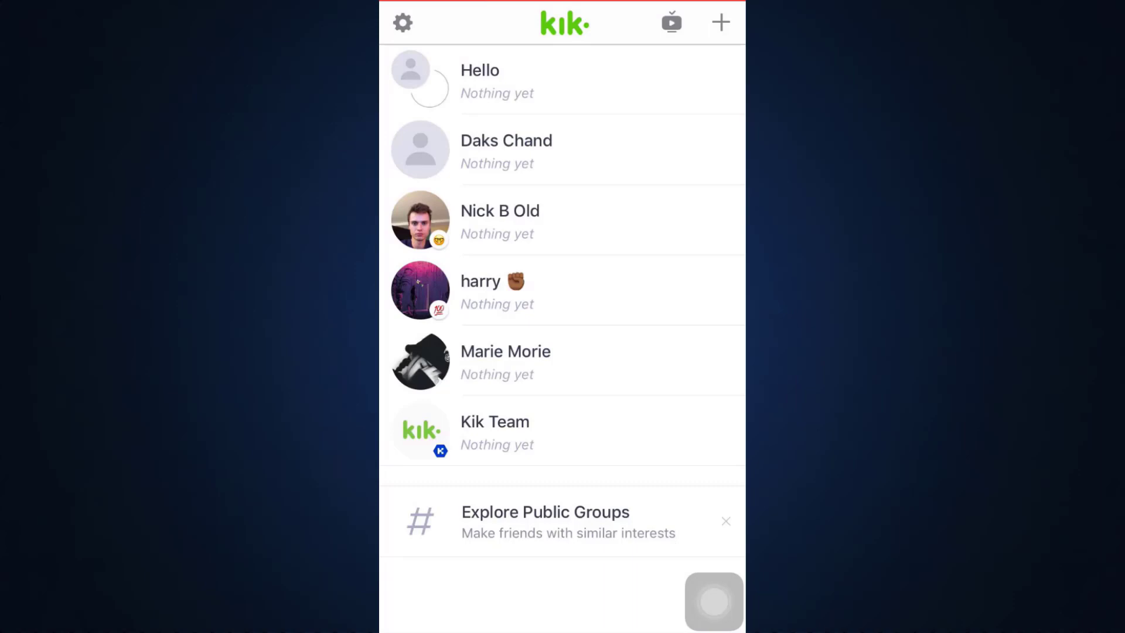
click(402, 22)
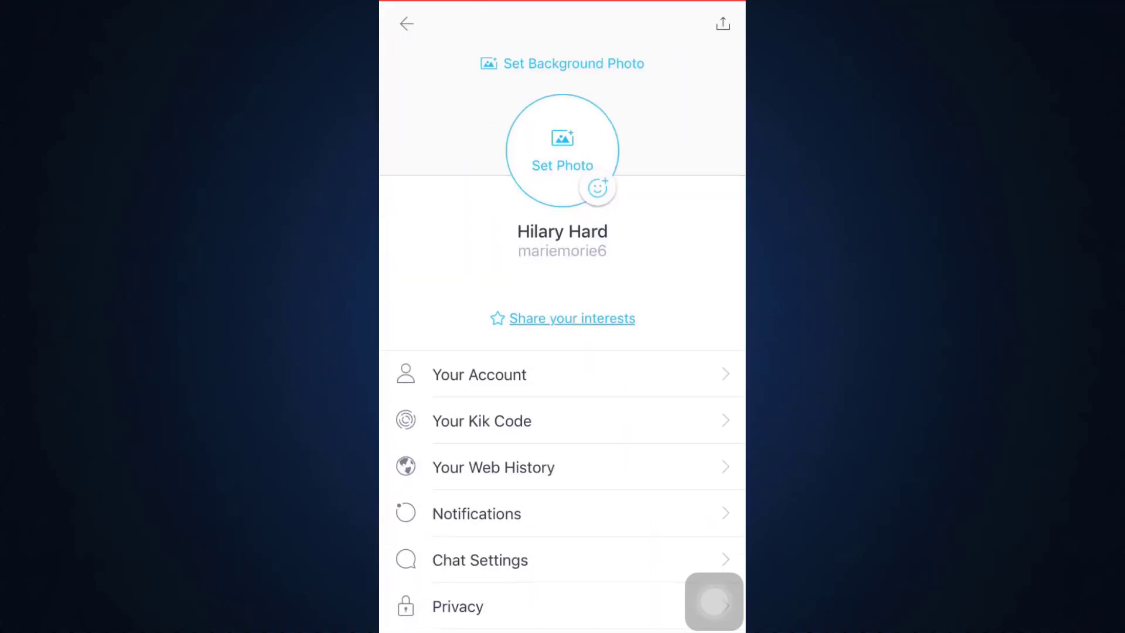